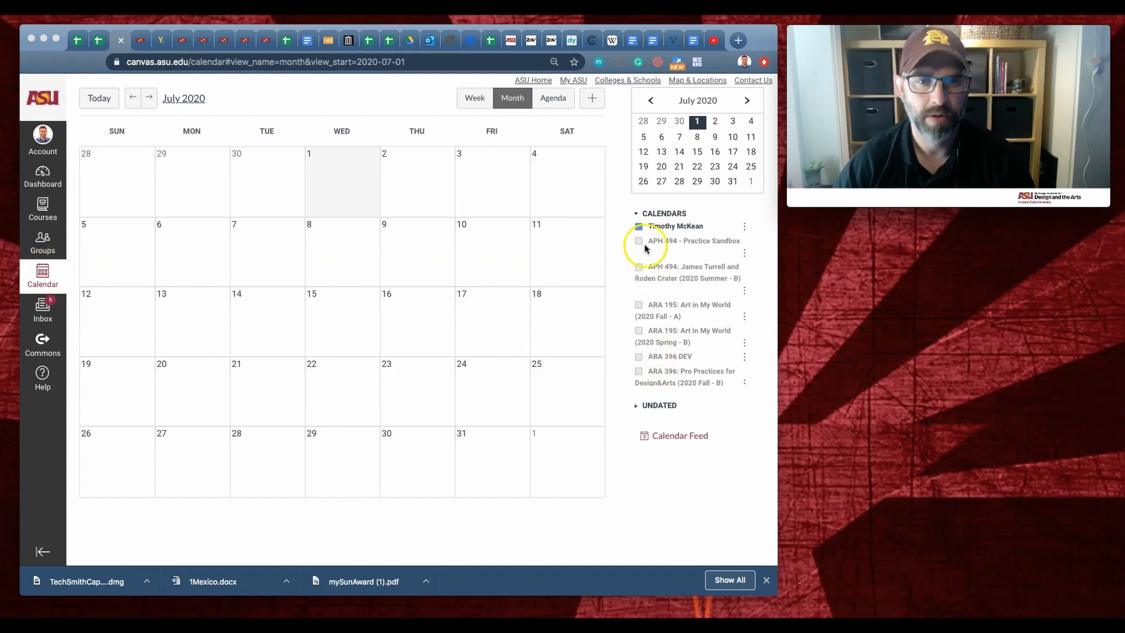
Start a new calendar event and switch it to the Appointment Group type
{"action": "left_click", "coordinate": [594, 101]}
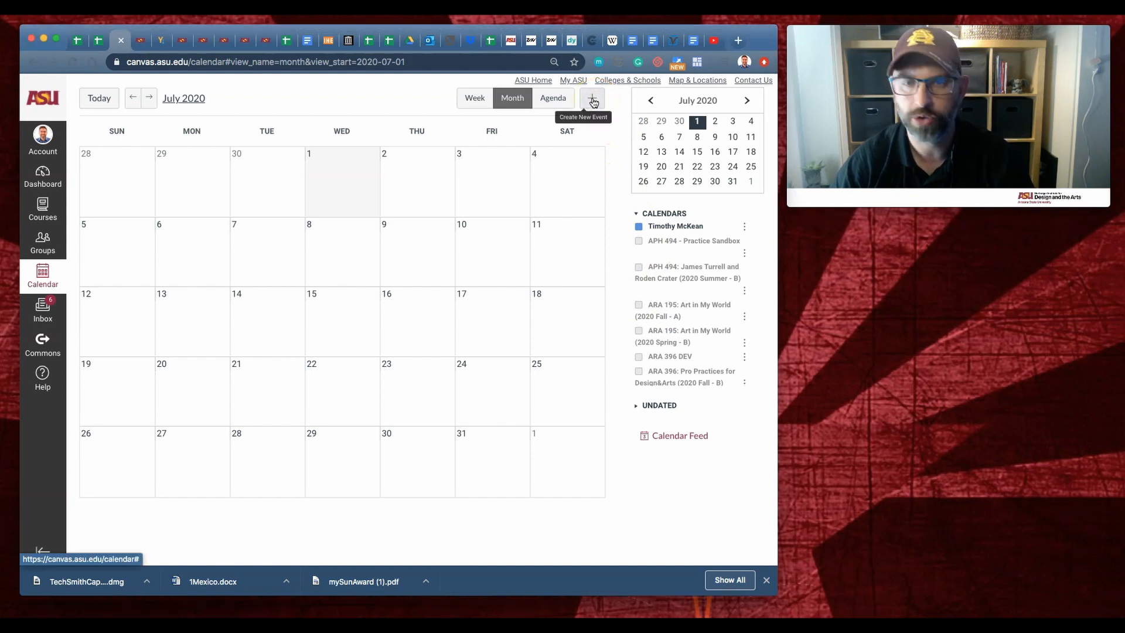
{"action": "left_click", "coordinate": [593, 101]}
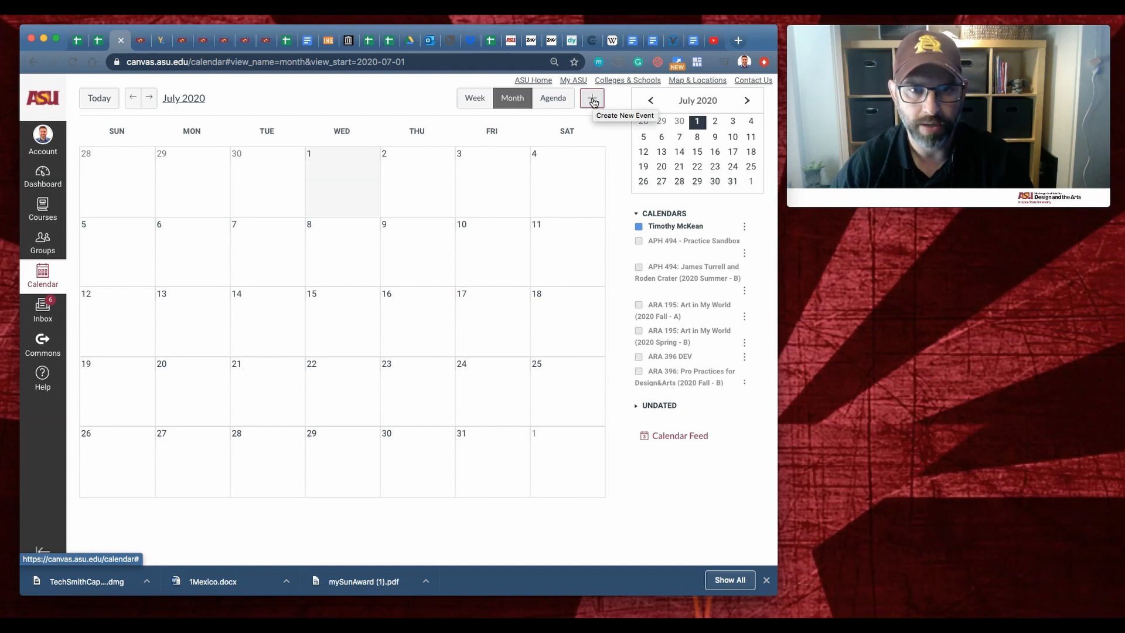
{"action": "left_click", "coordinate": [594, 100]}
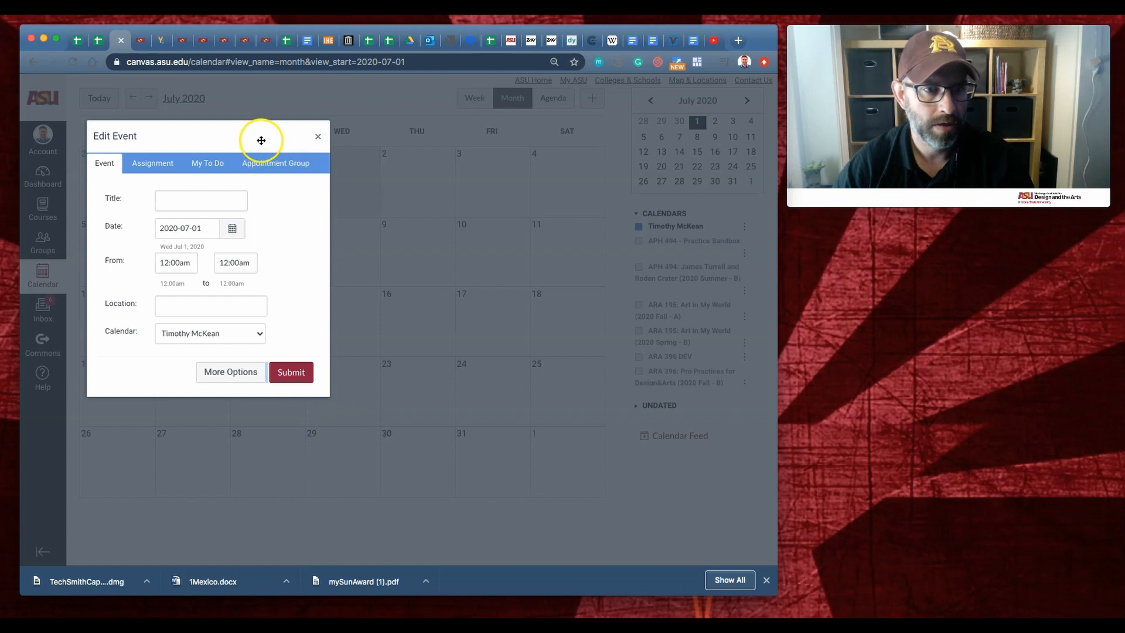
{"action": "left_click_drag", "start_coordinate": [261, 140], "coordinate": [497, 172]}
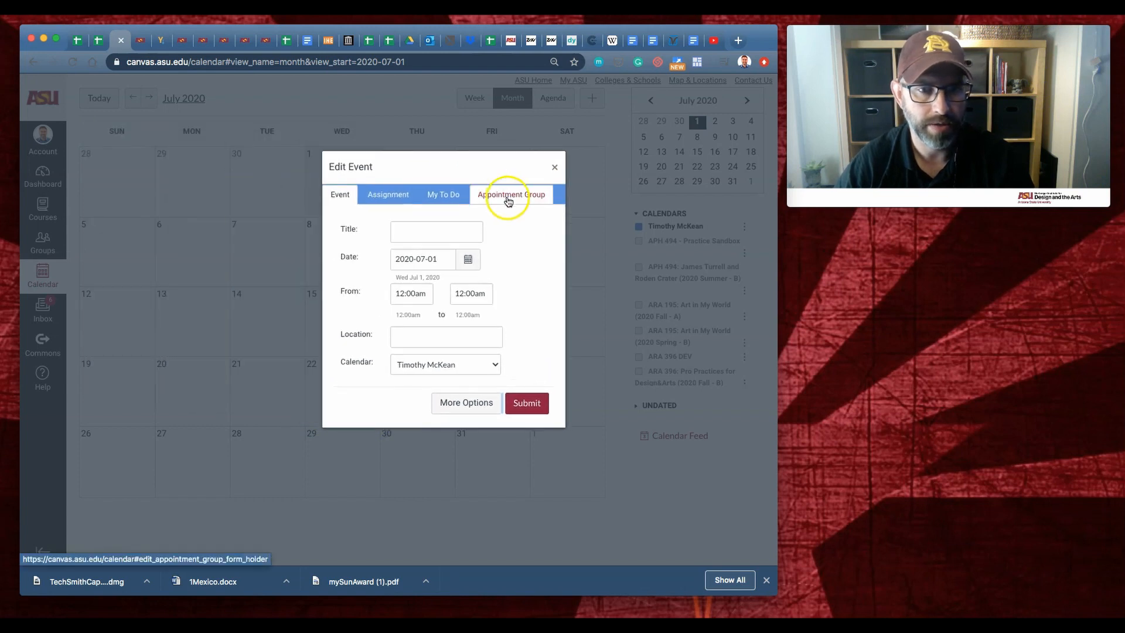
{"action": "left_click", "coordinate": [508, 195]}
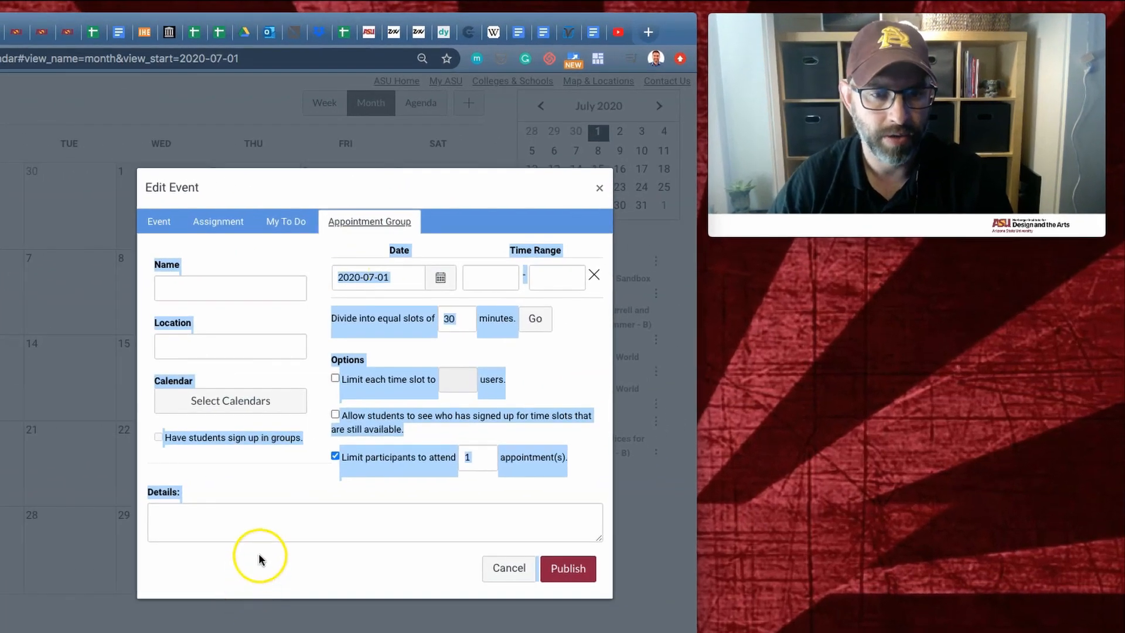
{"action": "left_click", "coordinate": [248, 487]}
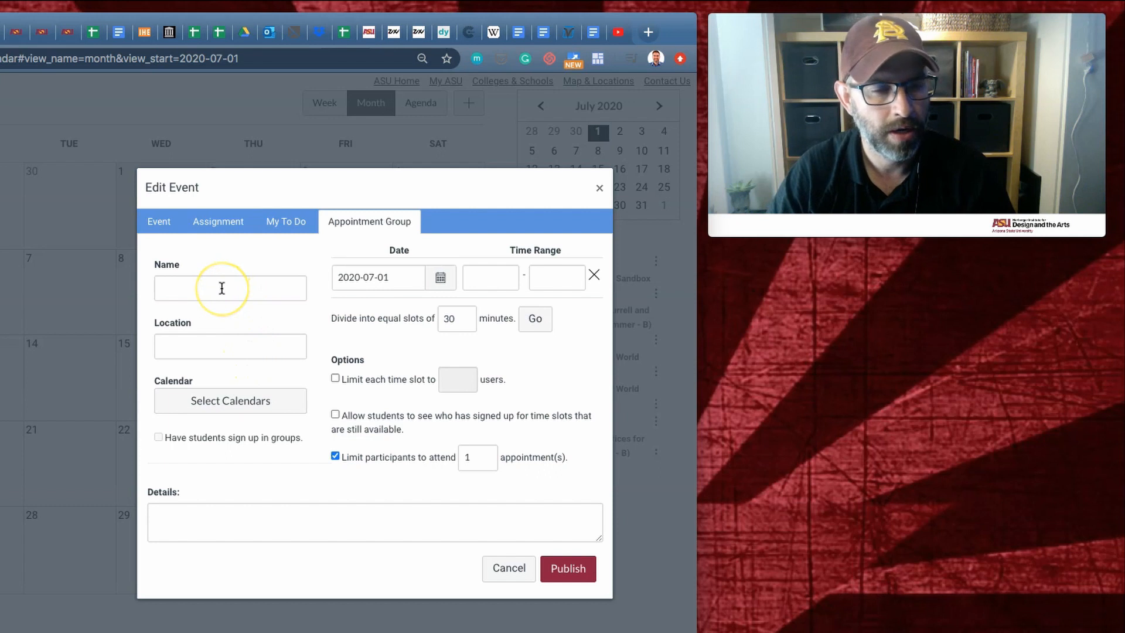
Name the appointment group "Tuesday - Week 2" and set its location to CPCOM320
{"action": "left_click", "coordinate": [190, 288]}
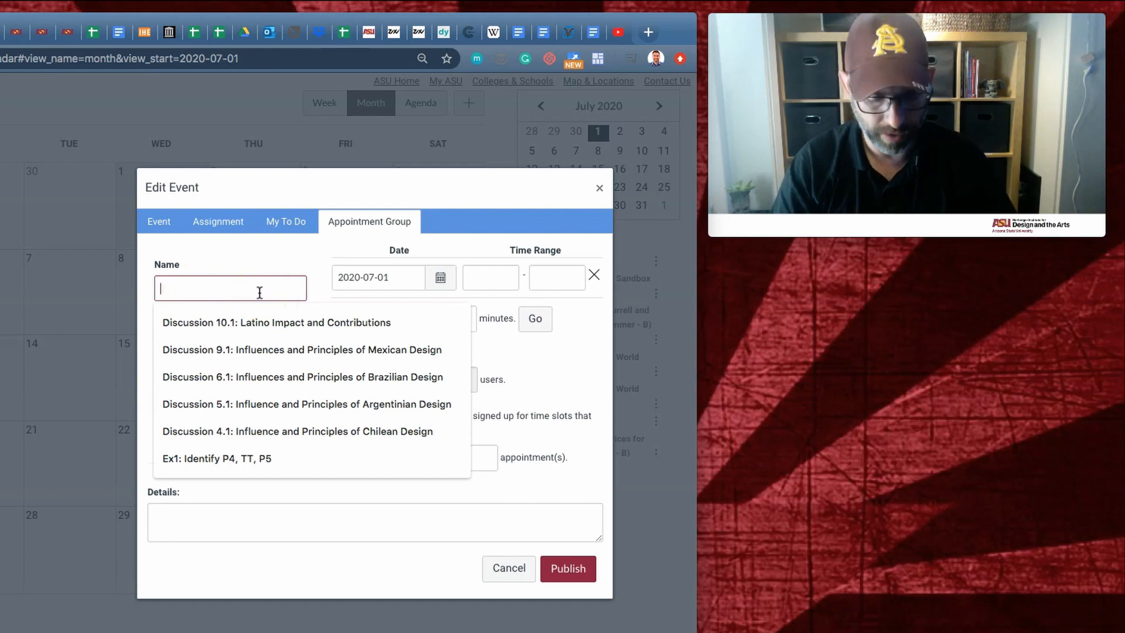
{"action": "type", "text": "Tuesday "}
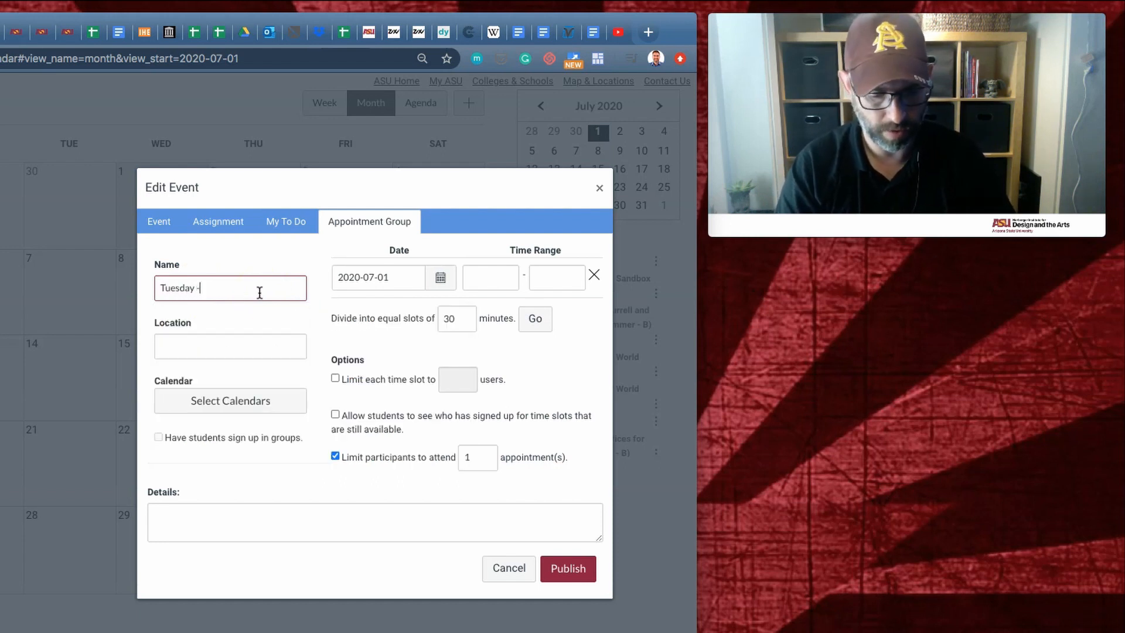
{"action": "type", "text": "- Week 2"}
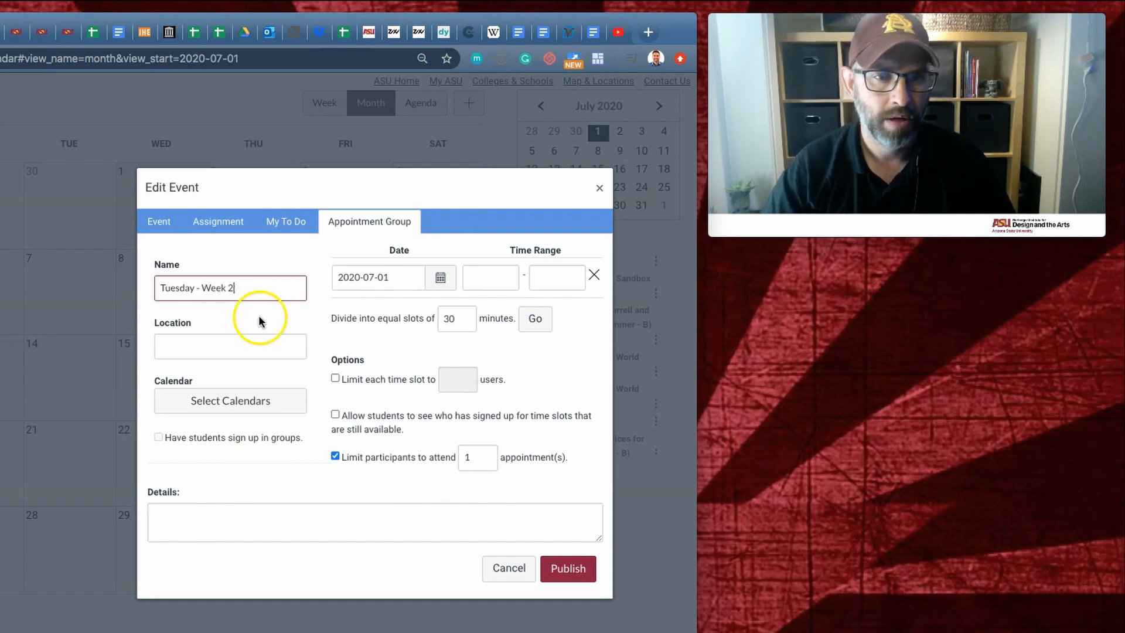
{"action": "left_click", "coordinate": [258, 344]}
{"action": "left_click", "coordinate": [252, 381]}
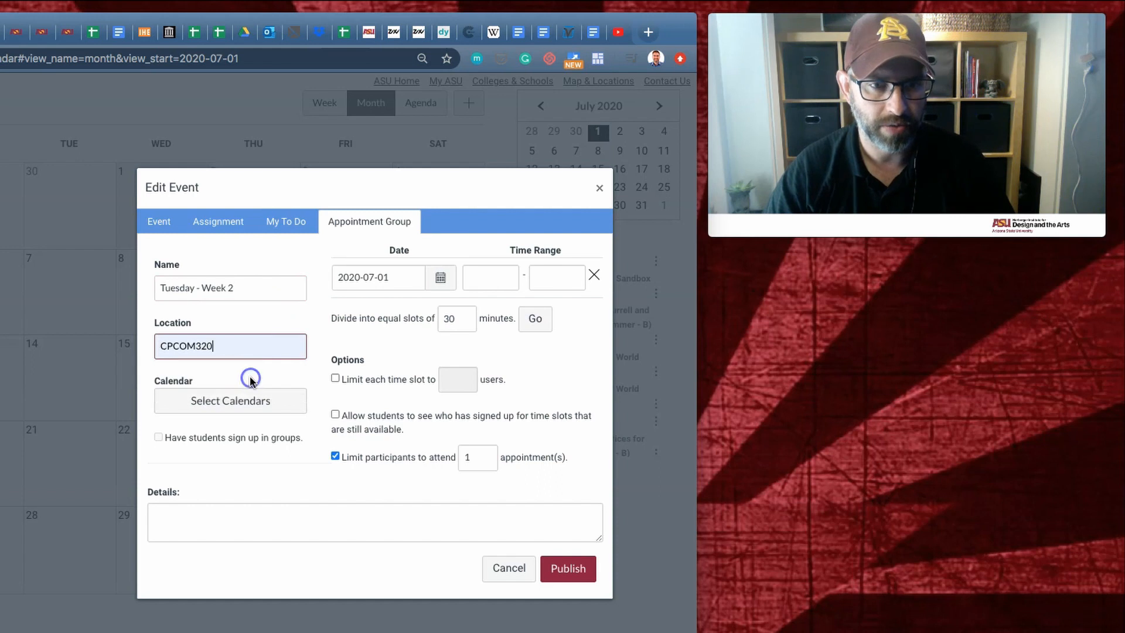
Assign the appointment group to the HOL Professional Development Community calendar
{"action": "left_click", "coordinate": [258, 403]}
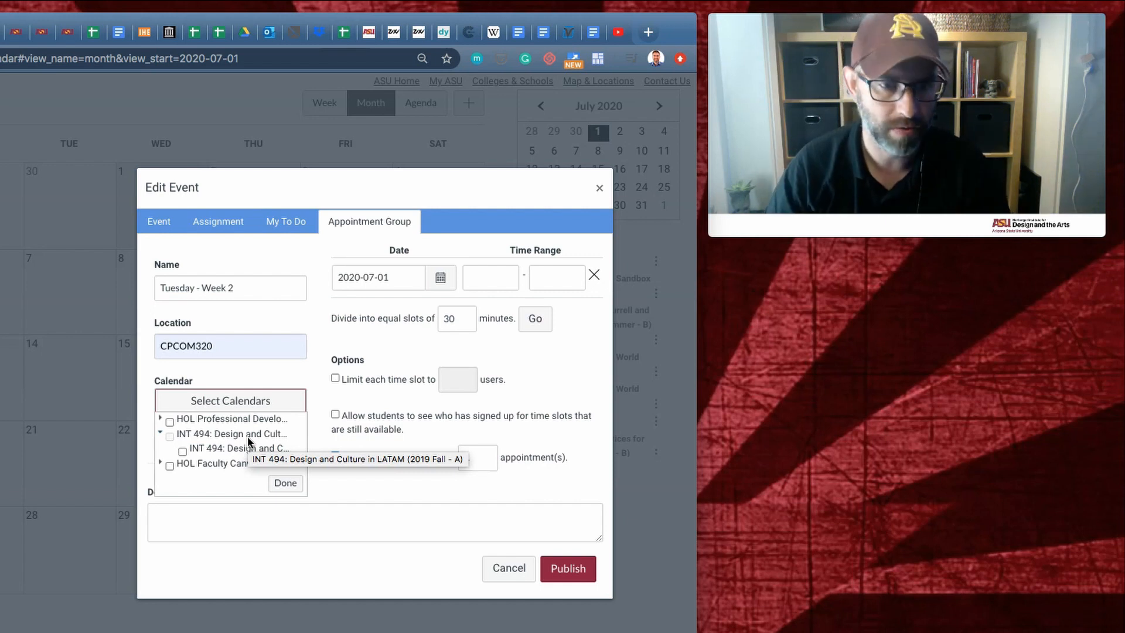
{"action": "left_click", "coordinate": [169, 421]}
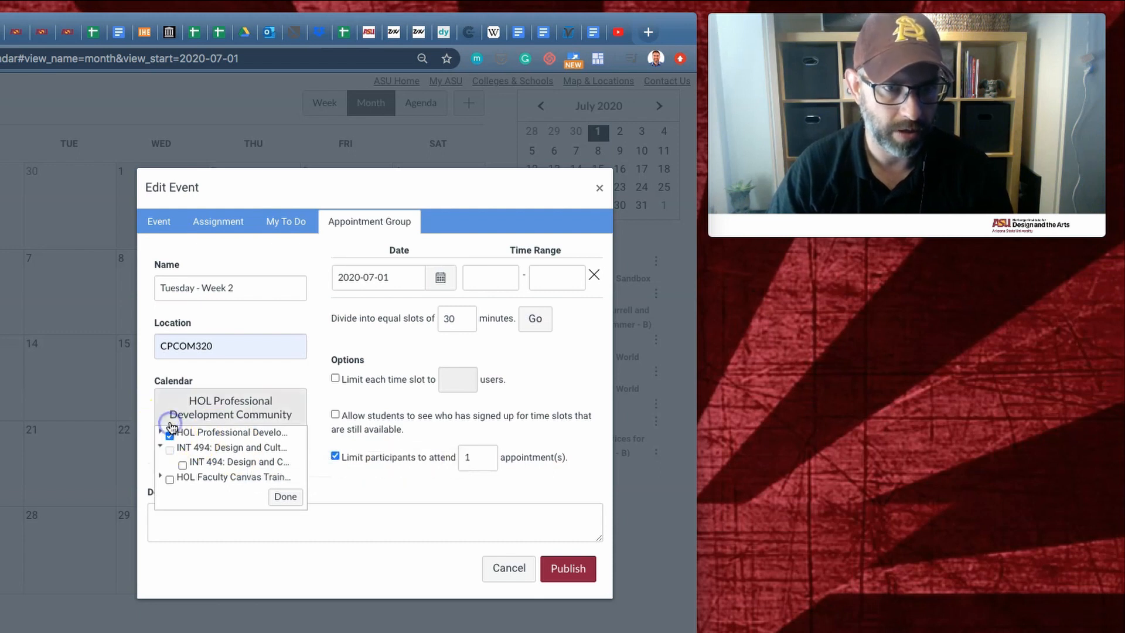
{"action": "left_click", "coordinate": [285, 497]}
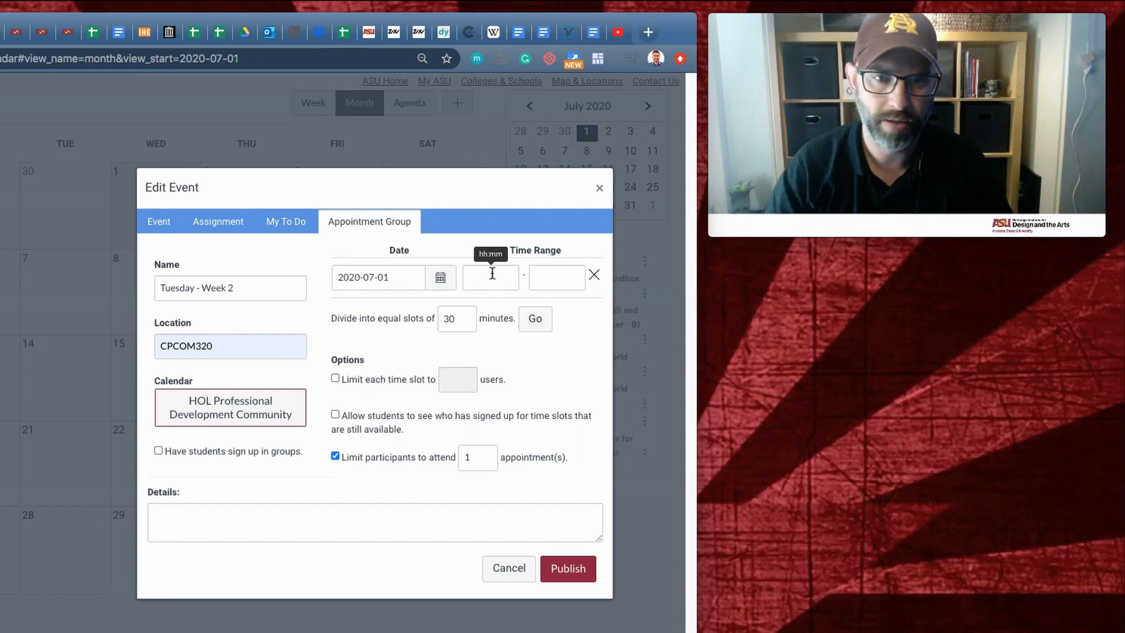
Set the first date's time range from 1:00pm to 2:00pm
{"action": "left_click", "coordinate": [479, 277]}
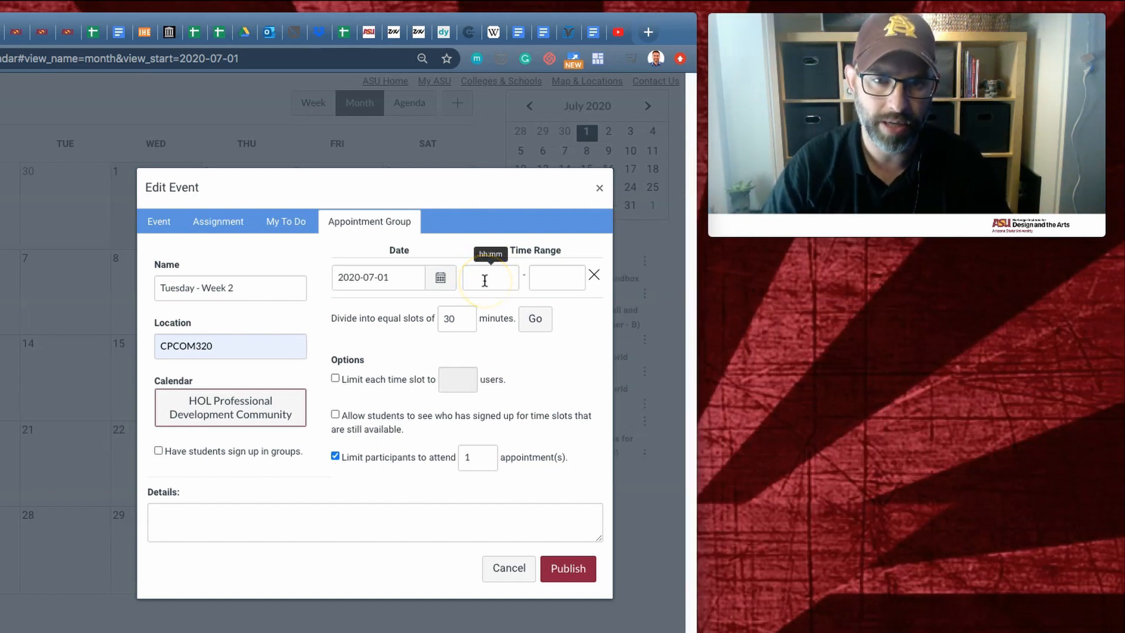
{"action": "left_click", "coordinate": [484, 281]}
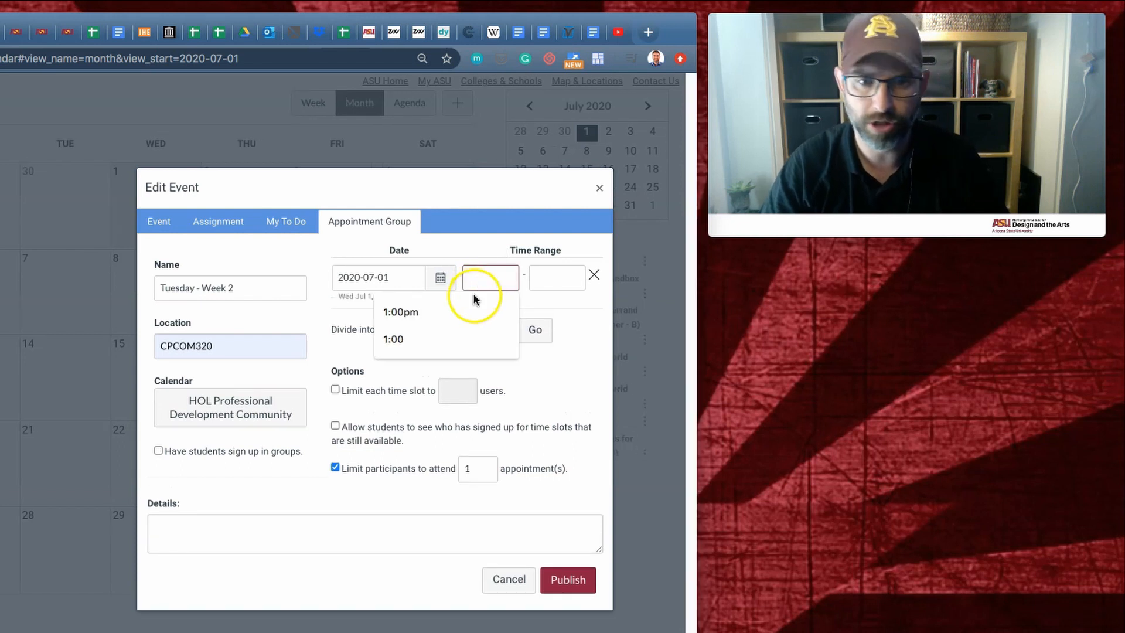
{"action": "left_click", "coordinate": [460, 312]}
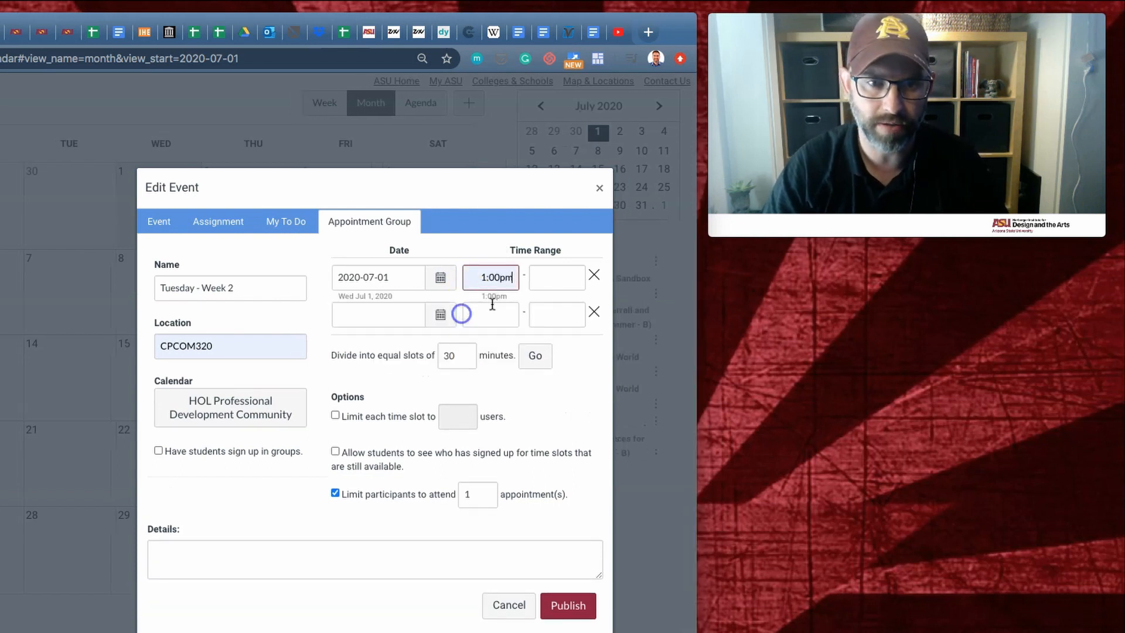
{"action": "left_click", "coordinate": [560, 276]}
{"action": "left_click", "coordinate": [518, 332]}
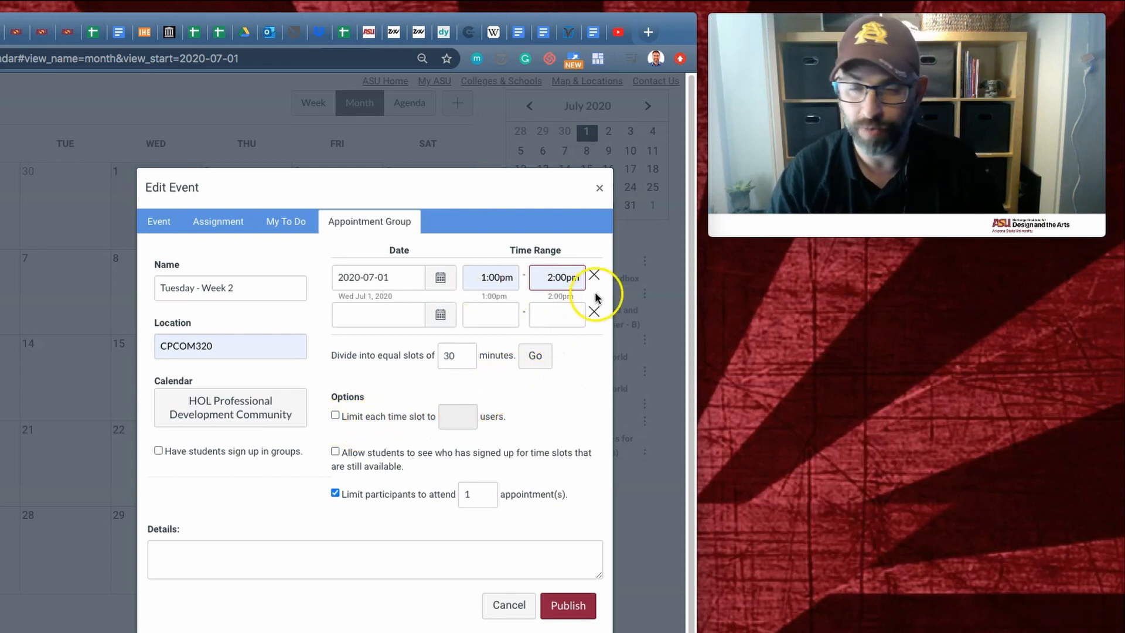
Limit each time slot to 50 users and turn off the limit on appointments per participant
{"action": "left_click", "coordinate": [337, 417]}
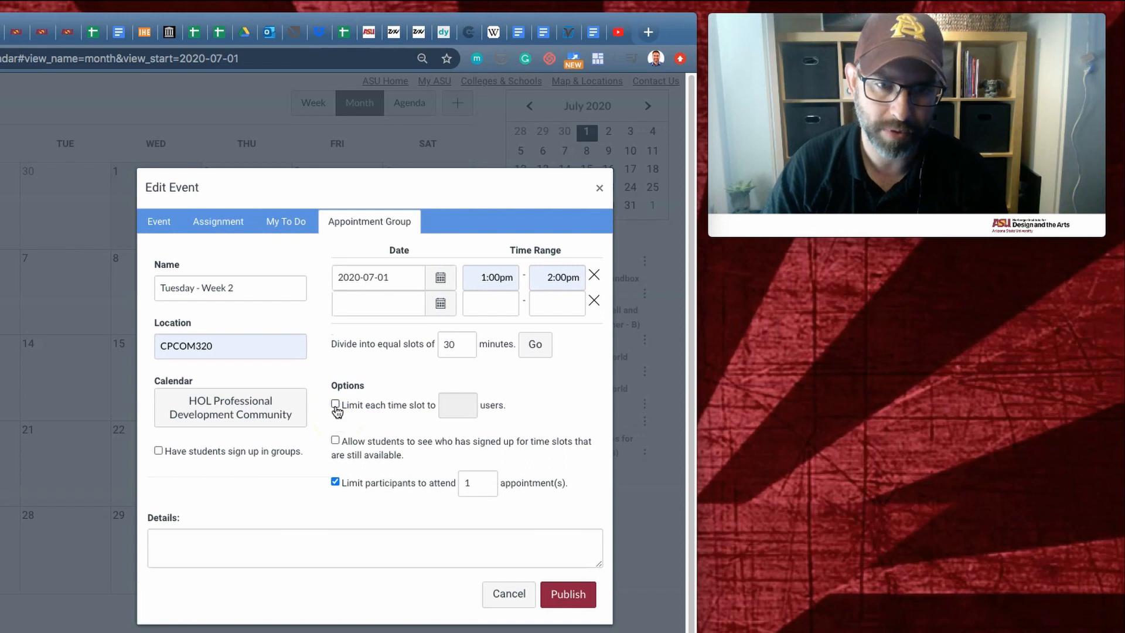
{"action": "left_click", "coordinate": [336, 404]}
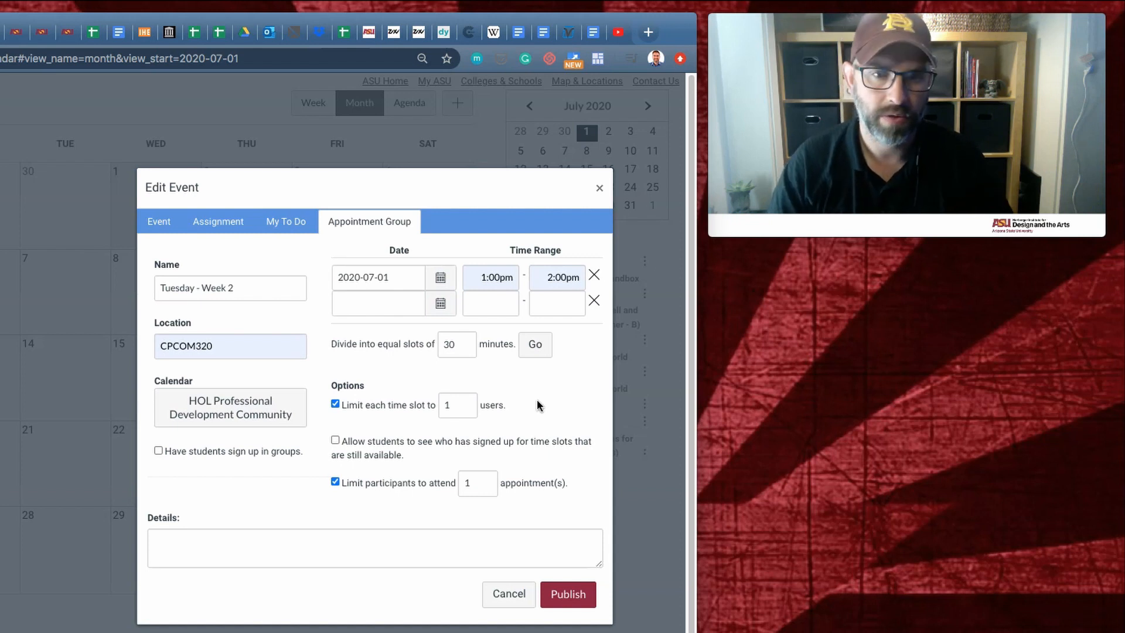
{"action": "left_click", "coordinate": [446, 408]}
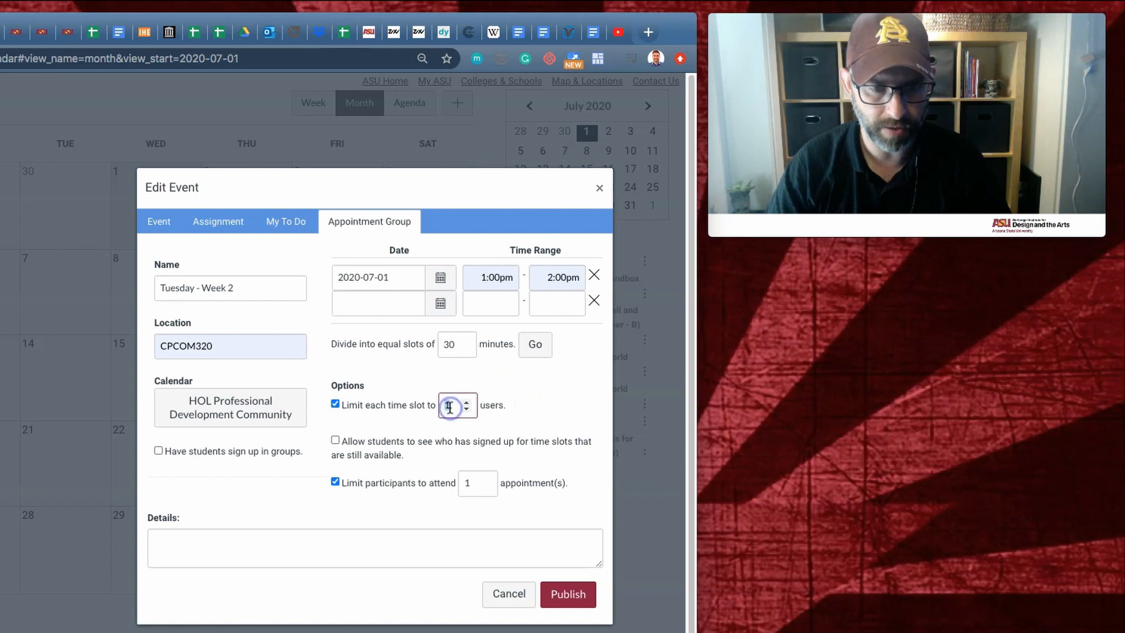
{"action": "type", "text": "50"}
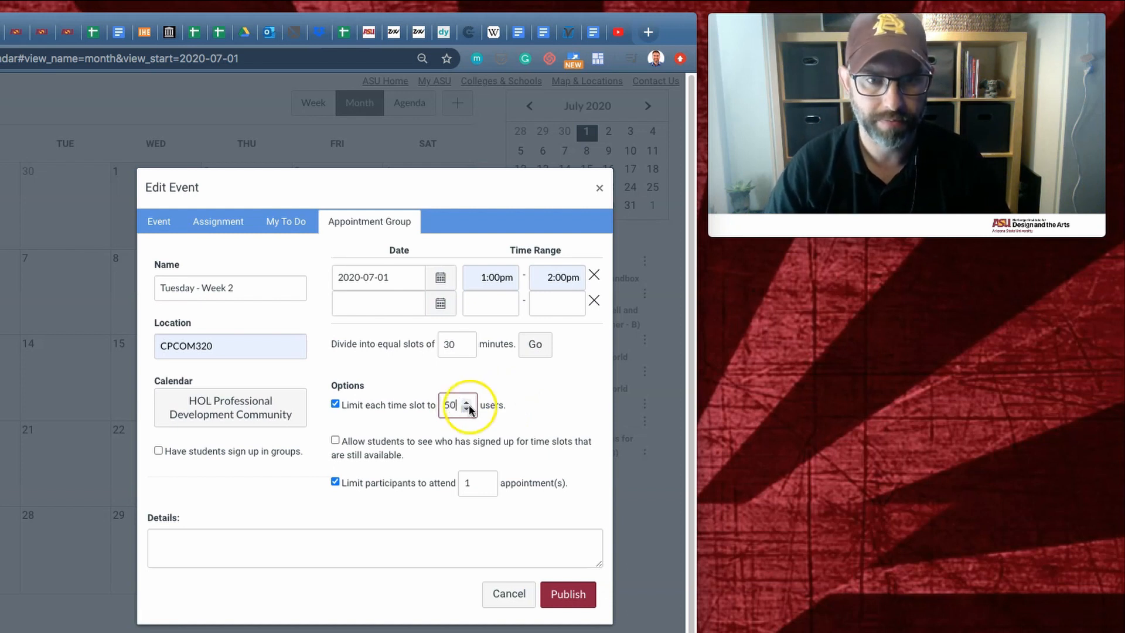
{"action": "left_click", "coordinate": [530, 420]}
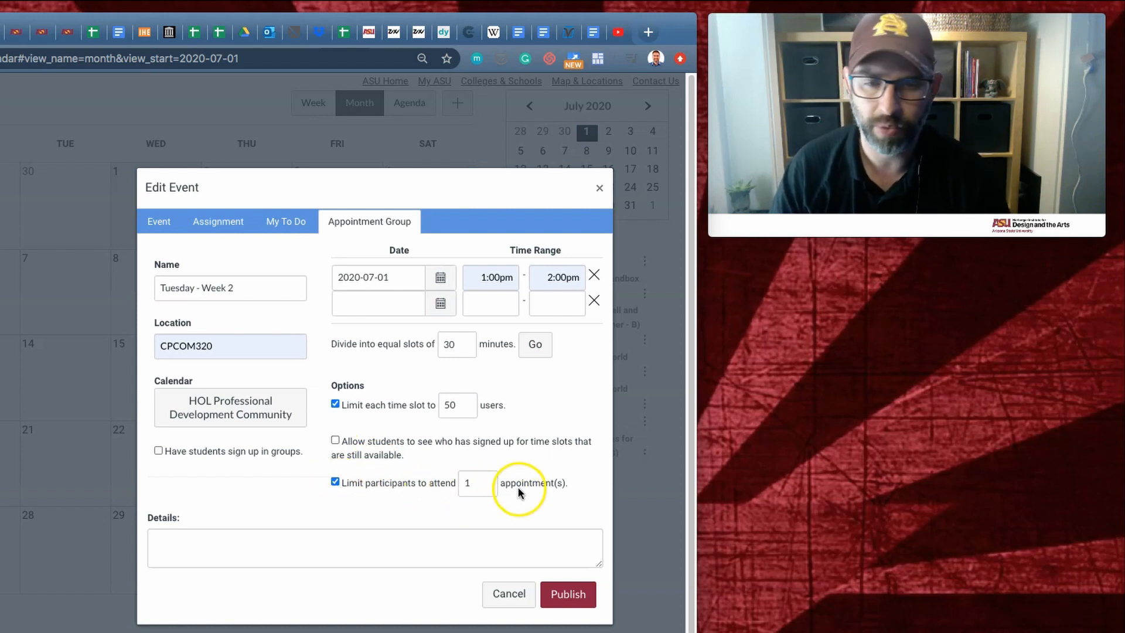
{"action": "left_click", "coordinate": [335, 482]}
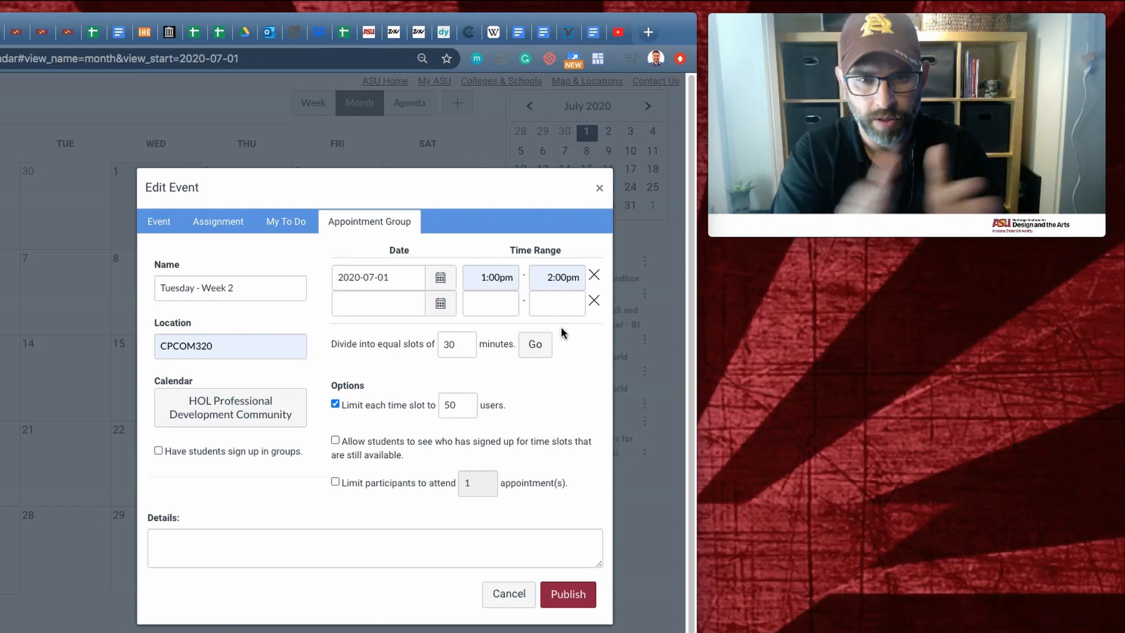
Divide the appointment time range into equal slots of 20 minutes
{"action": "left_click", "coordinate": [534, 279]}
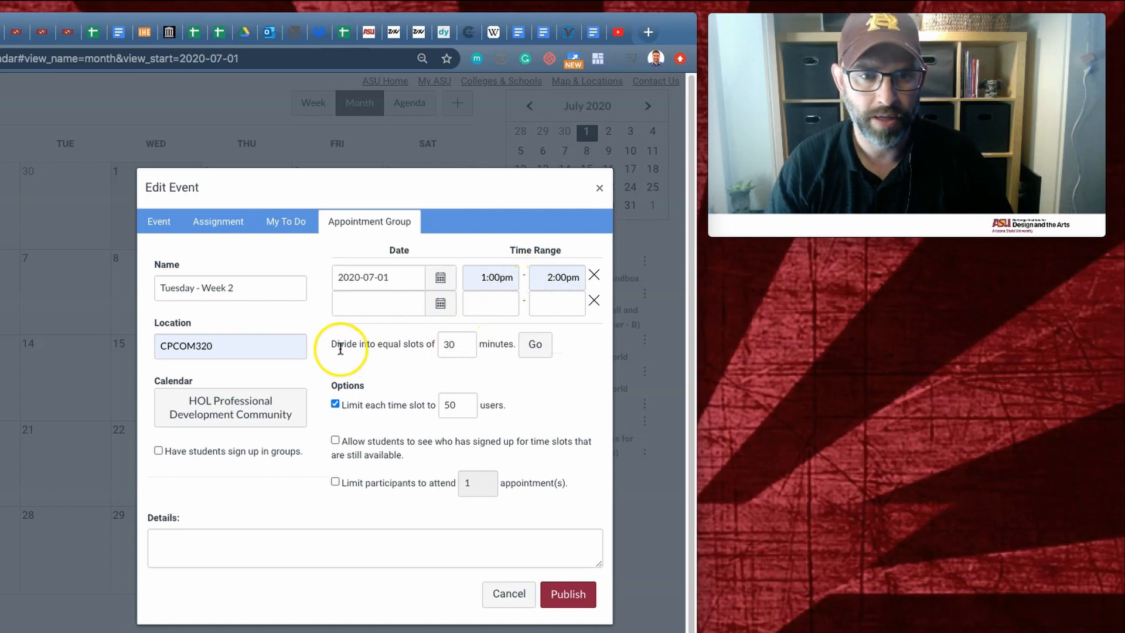
{"action": "left_click", "coordinate": [455, 345]}
{"action": "left_click_drag", "start_coordinate": [455, 346], "coordinate": [435, 345]}
{"action": "type", "text": "20"}
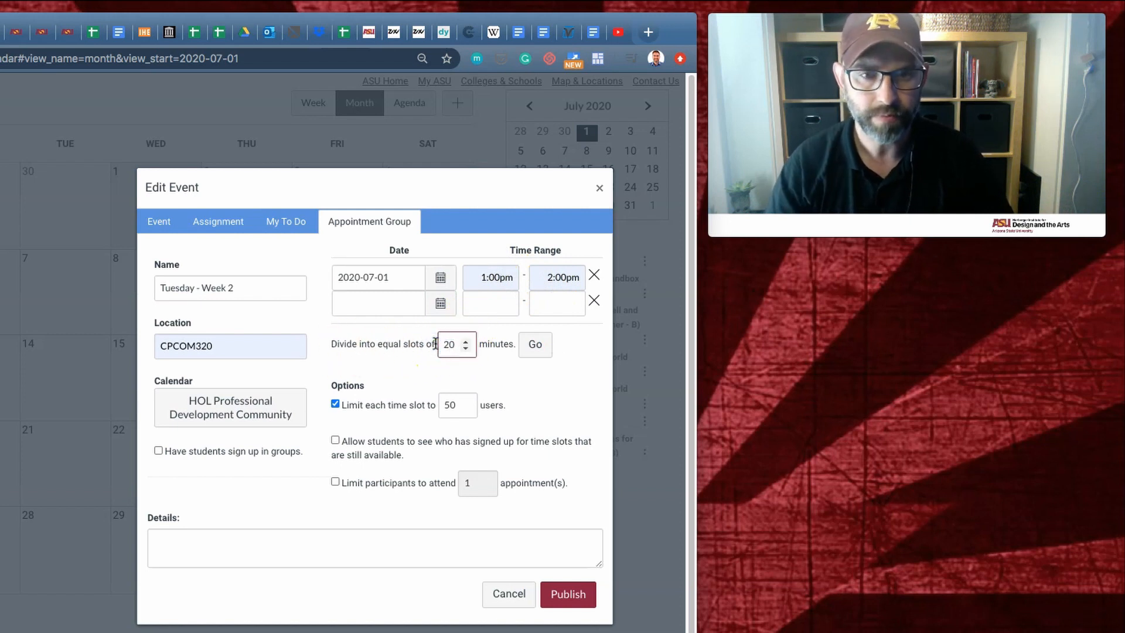
{"action": "left_click", "coordinate": [535, 347]}
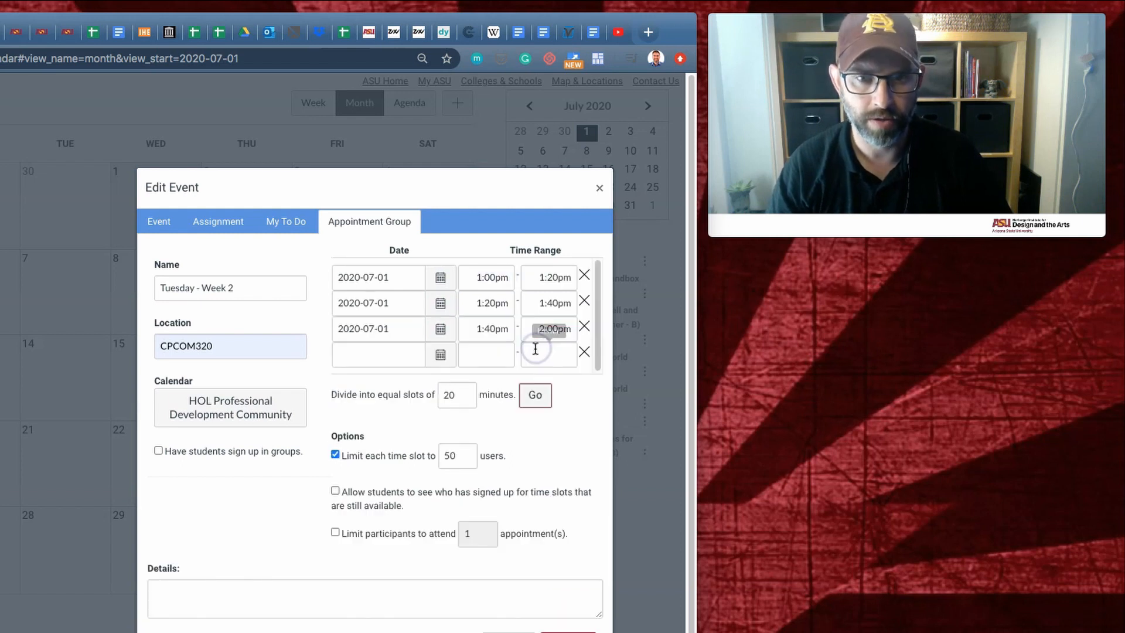